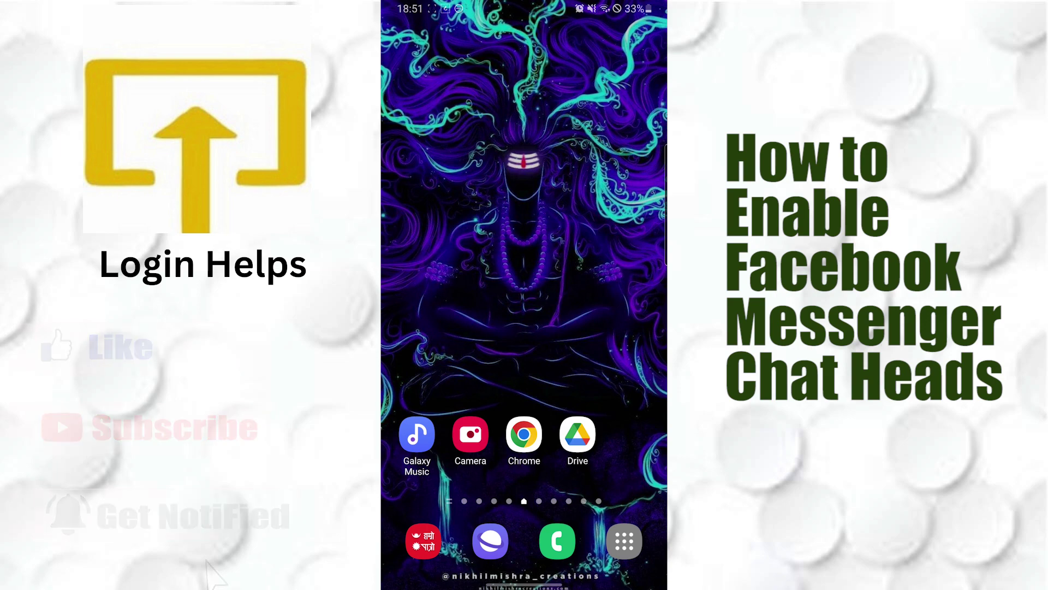
# Open the app drawer from the home screen dock to list all installed apps.
pyautogui.click(624, 541)
# Launch Messenger from the app drawer to show the chat list.
pyautogui.click(631, 103)
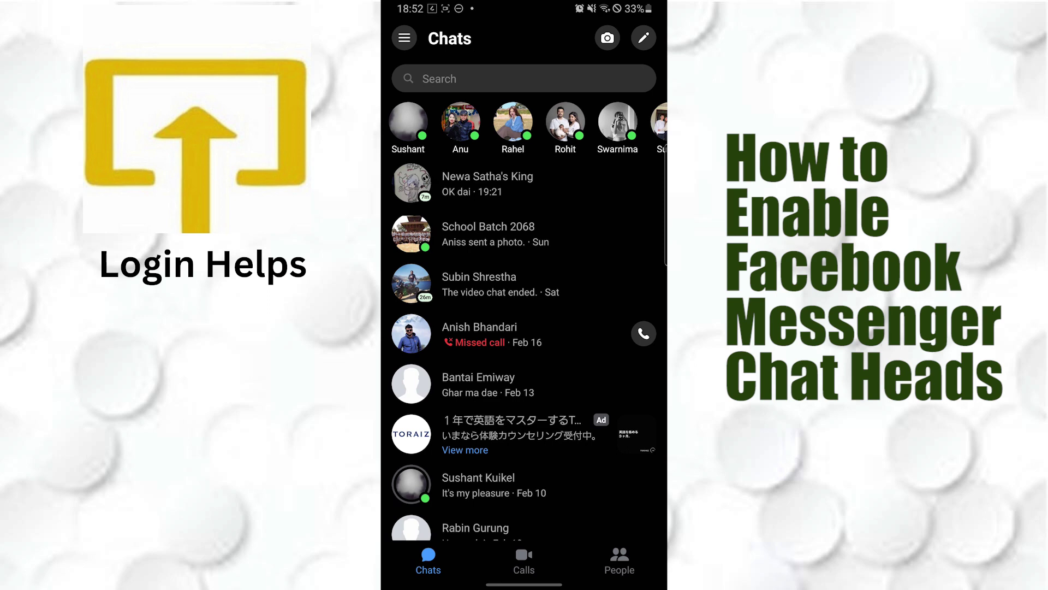
# Open Messenger's side menu from the Chats screen.
pyautogui.click(404, 39)
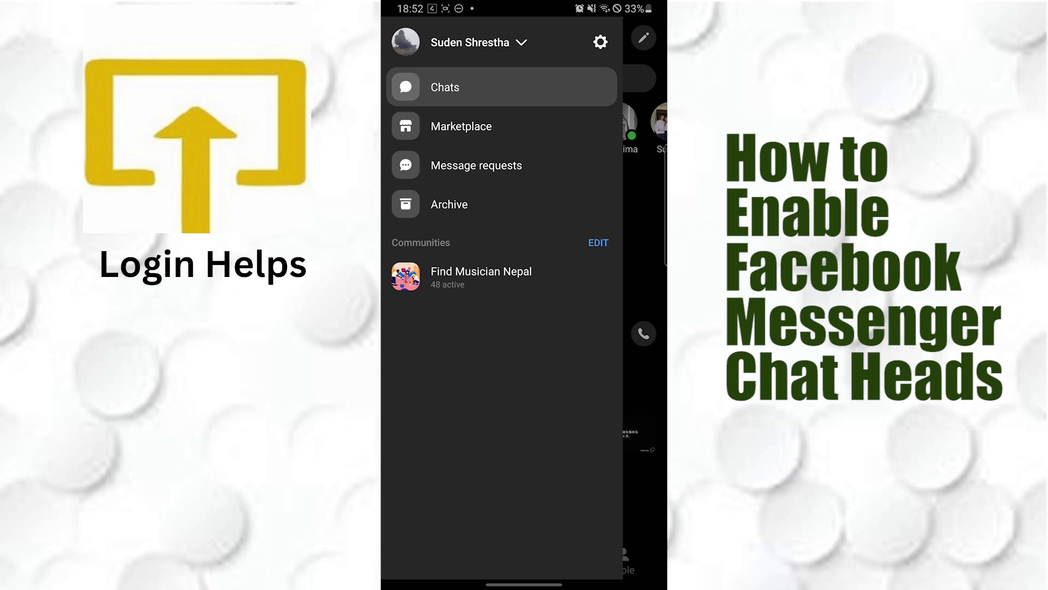
# Open the Me settings page from the gear icon in the side menu.
pyautogui.click(600, 41)
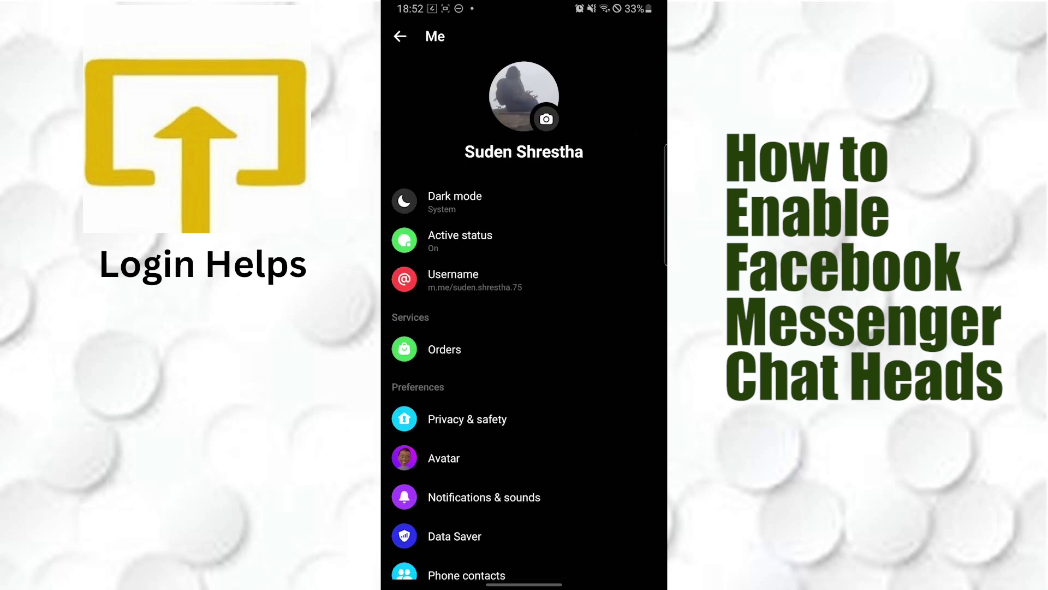
pyautogui.moveTo(555, 399); pyautogui.dragTo(556, 328)
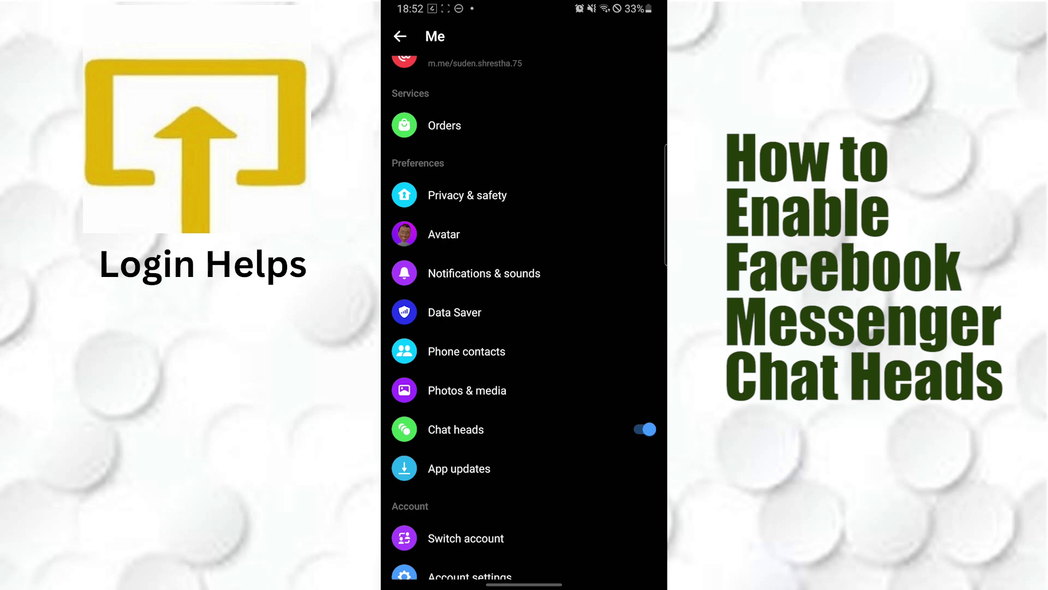
pyautogui.click(646, 430)
pyautogui.click(643, 429)
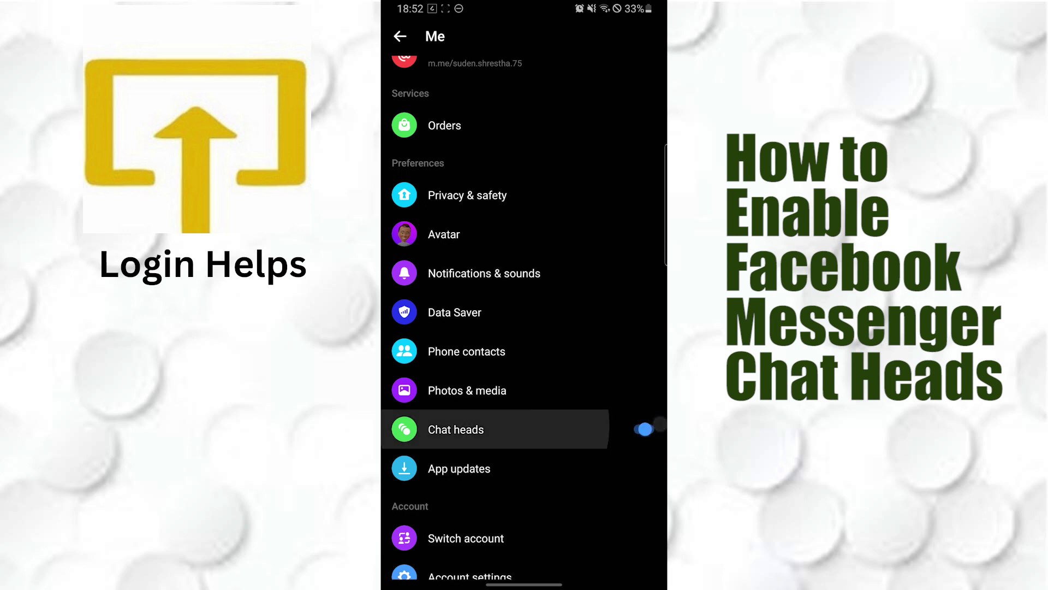